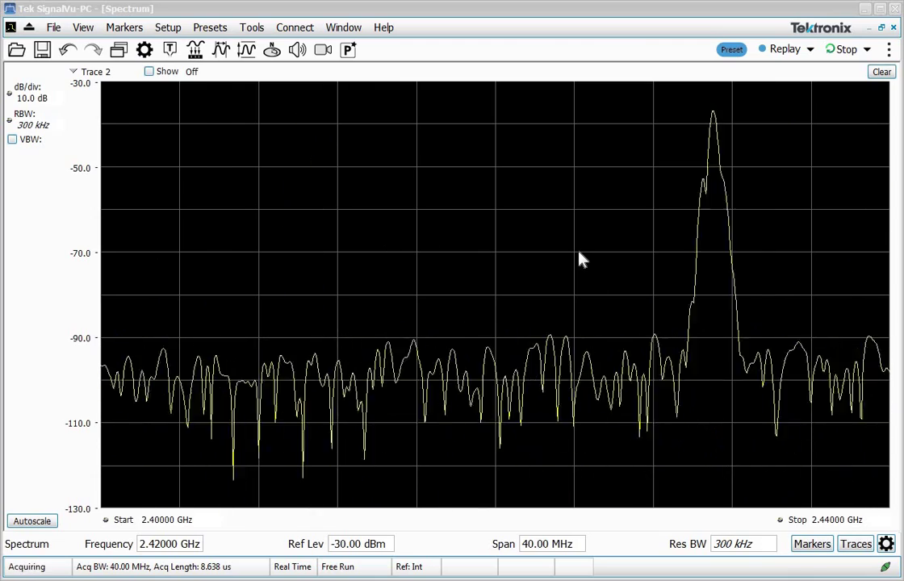
Show Trace 2 as a +Peak Max 10 hold on the 40 MHz Spectrum display.
{"action": "left_click", "coordinate": [150, 72]}
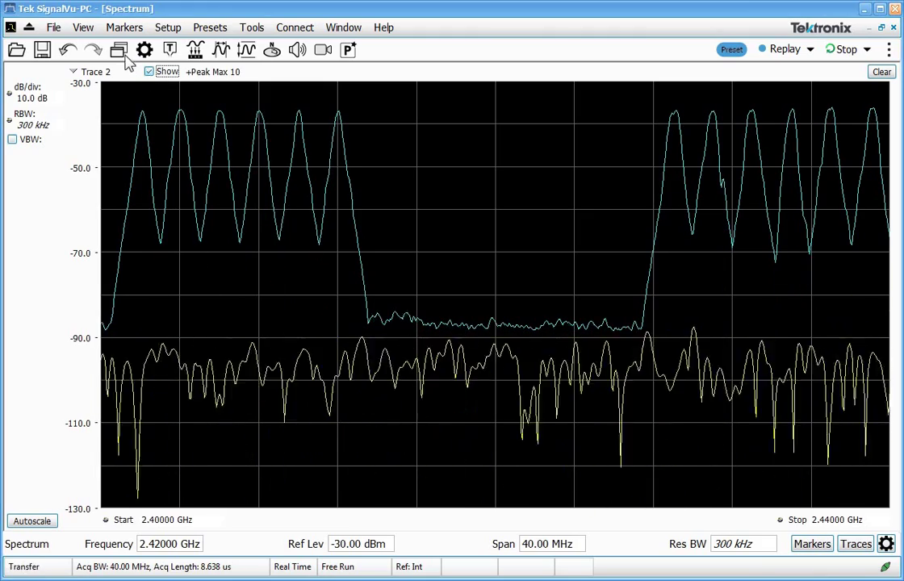
Add a DPX Spectrum display beside the Spectrum display and close the Trigger panel.
{"action": "left_click", "coordinate": [119, 51]}
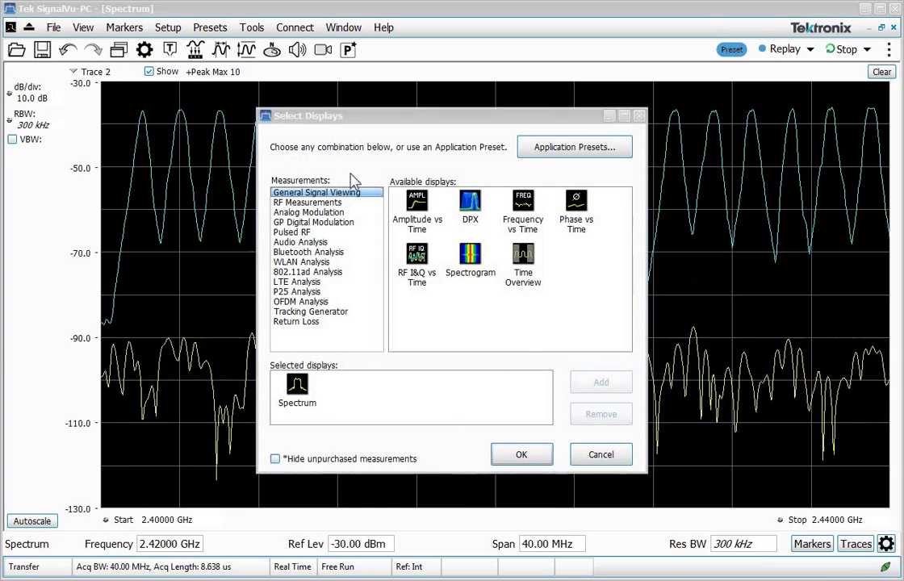
{"action": "double_click", "coordinate": [471, 220]}
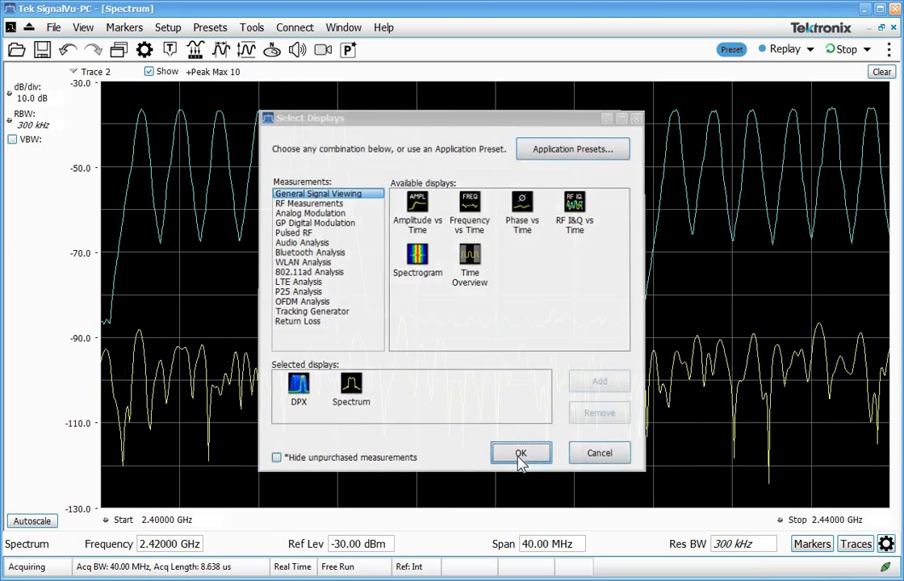
{"action": "left_click", "coordinate": [520, 456]}
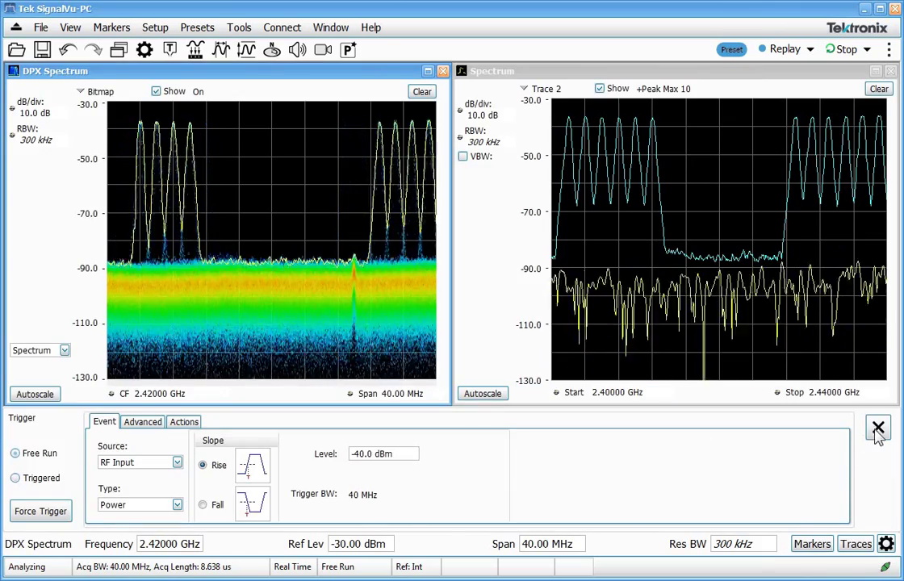
{"action": "left_click", "coordinate": [878, 428]}
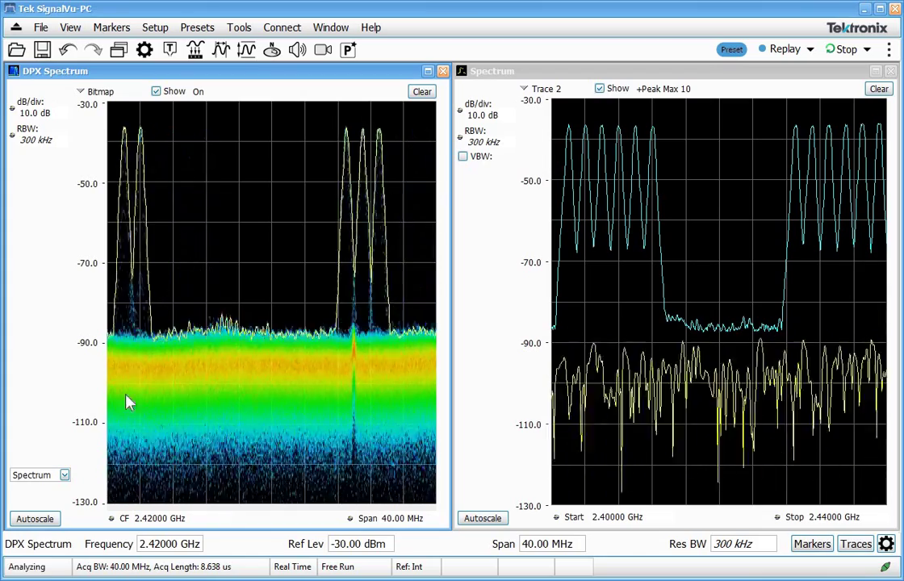
Change the DPX view from Spectrum to Split, adding a DPXogram above the bitmap.
{"action": "left_click", "coordinate": [65, 475]}
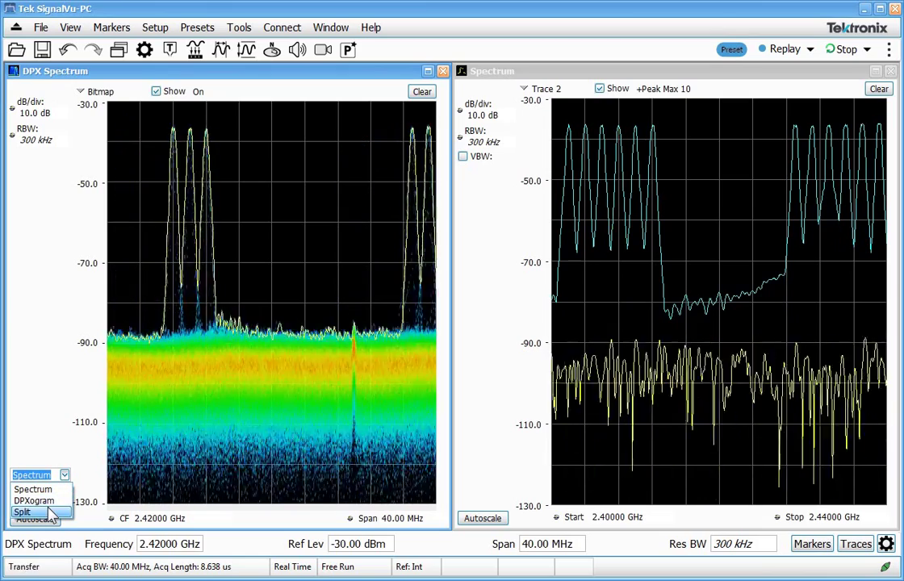
{"action": "left_click", "coordinate": [49, 513]}
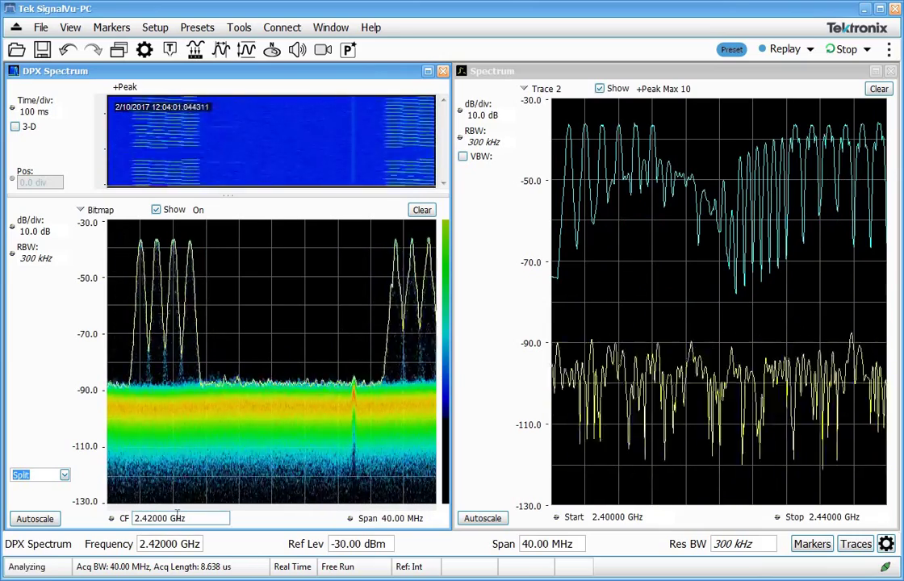
Return DPX to Spectrum only, hide Trace 2, and add Spectrogram and Time Overview displays.
{"action": "left_click", "coordinate": [65, 476]}
{"action": "left_click", "coordinate": [57, 489]}
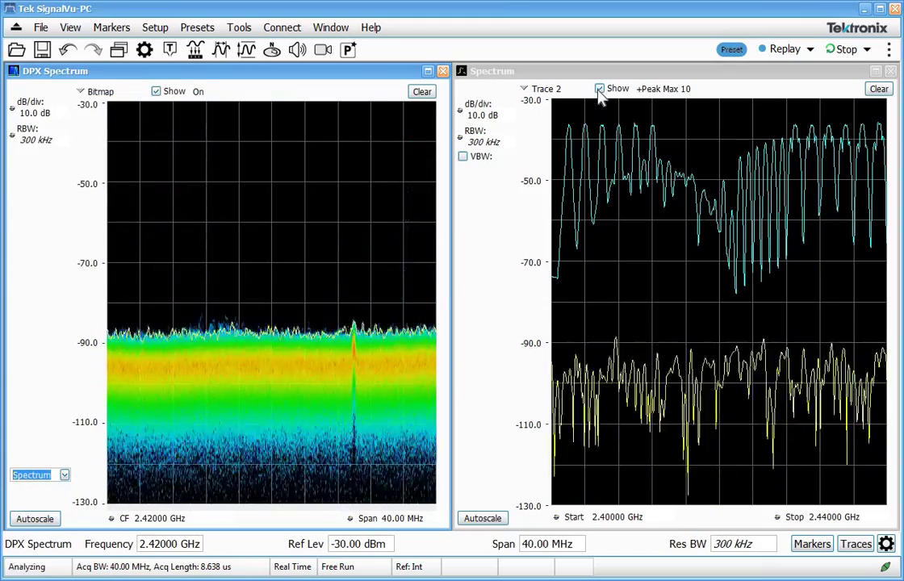
{"action": "left_click", "coordinate": [598, 90]}
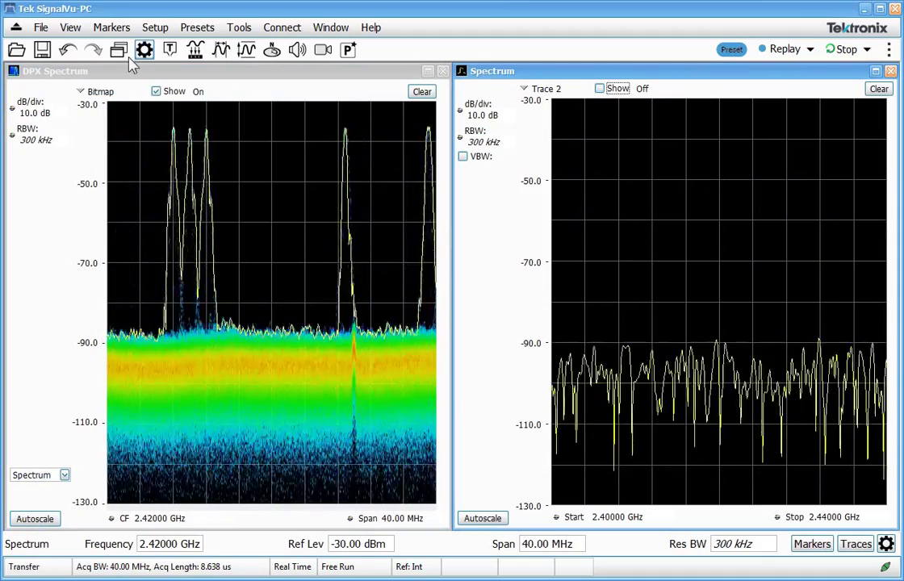
{"action": "left_click", "coordinate": [121, 52]}
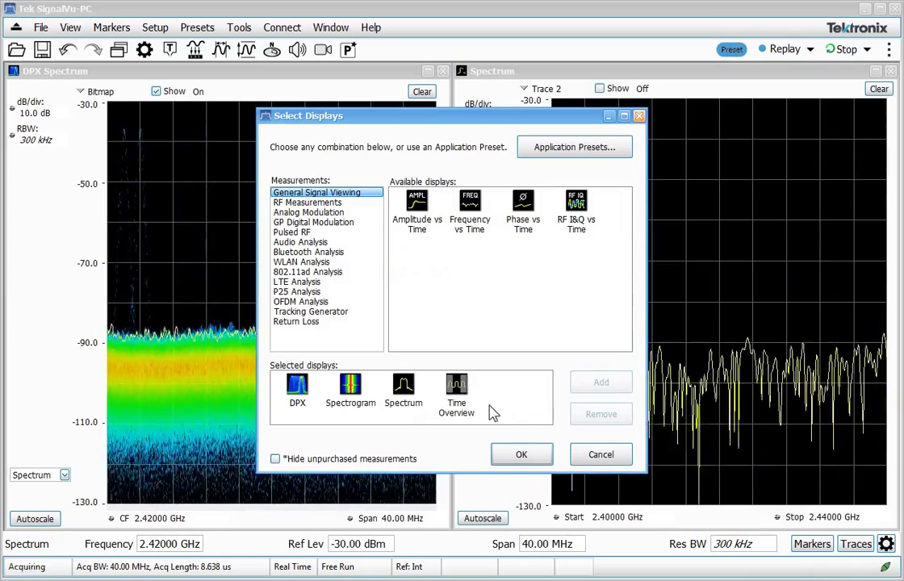
{"action": "left_click", "coordinate": [519, 455]}
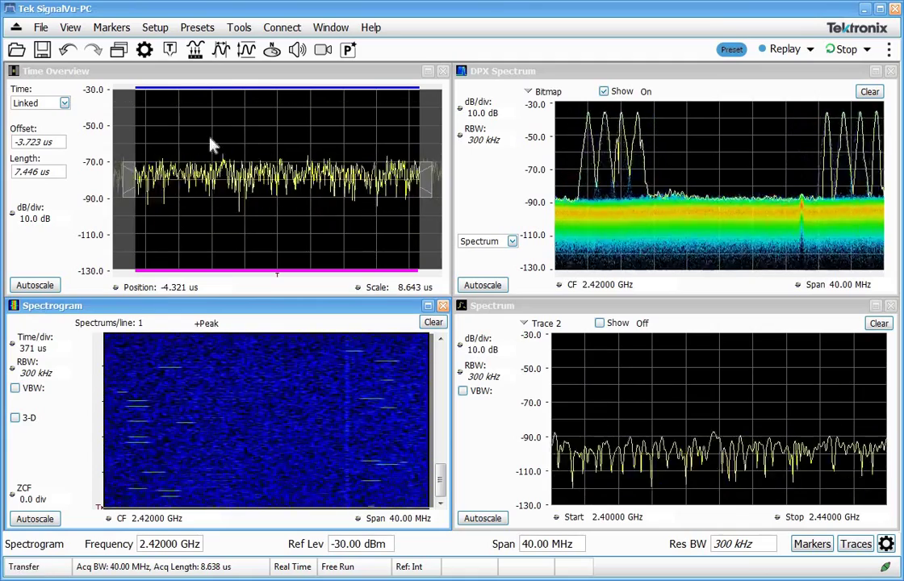
Switch acquisition from Free Run to Triggered and close the Trigger panel.
{"action": "left_click", "coordinate": [170, 53]}
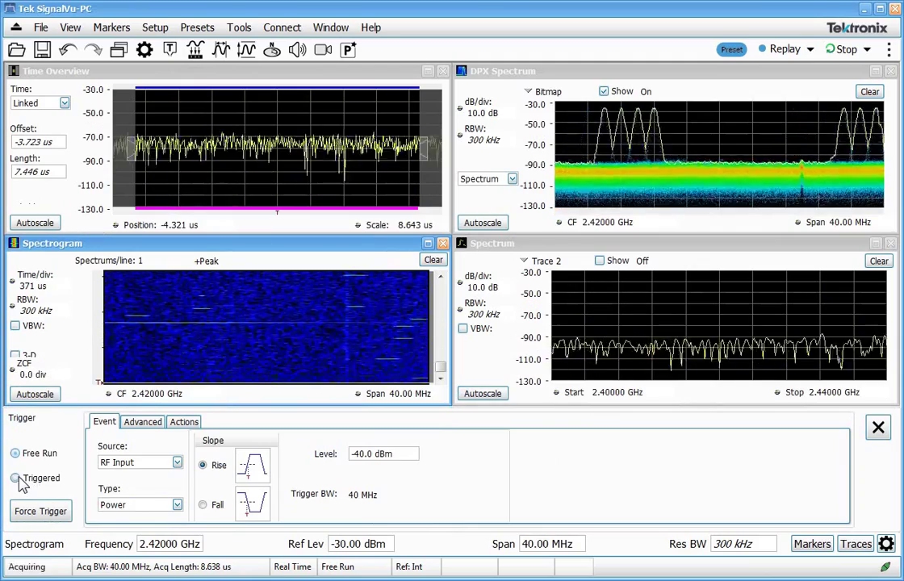
{"action": "left_click", "coordinate": [18, 478]}
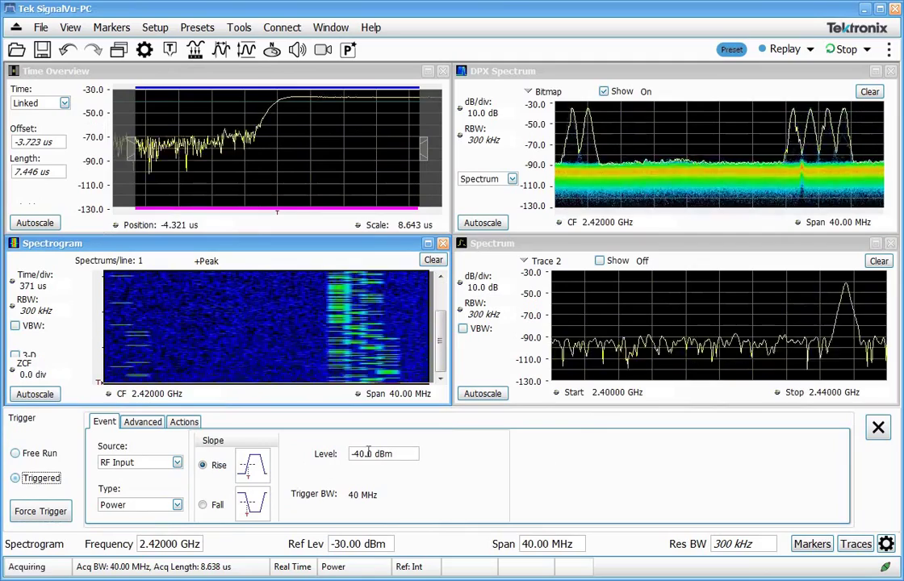
{"action": "left_click", "coordinate": [877, 427]}
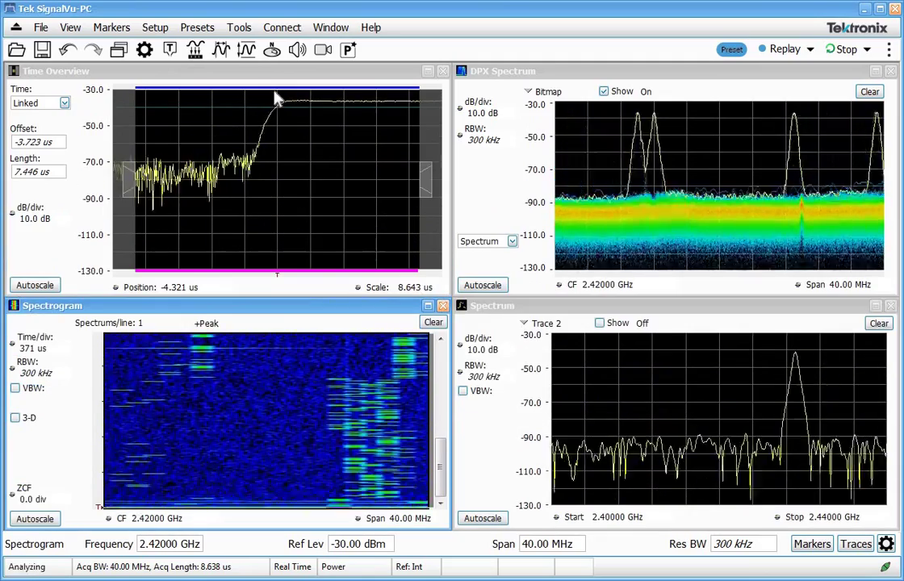
{"action": "left_click", "coordinate": [53, 170]}
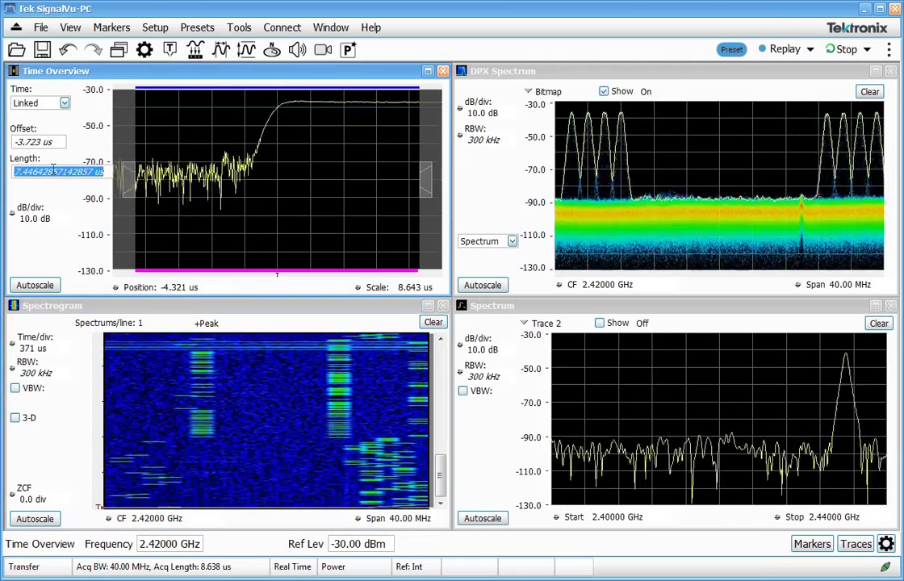
Raise the Time Overview length through 20, 50 and 200 to 500 µs, then stop acquisition.
{"action": "type", "text": "20"}
{"action": "key", "text": "Return"}
{"action": "type", "text": "50"}
{"action": "key", "text": "Return"}
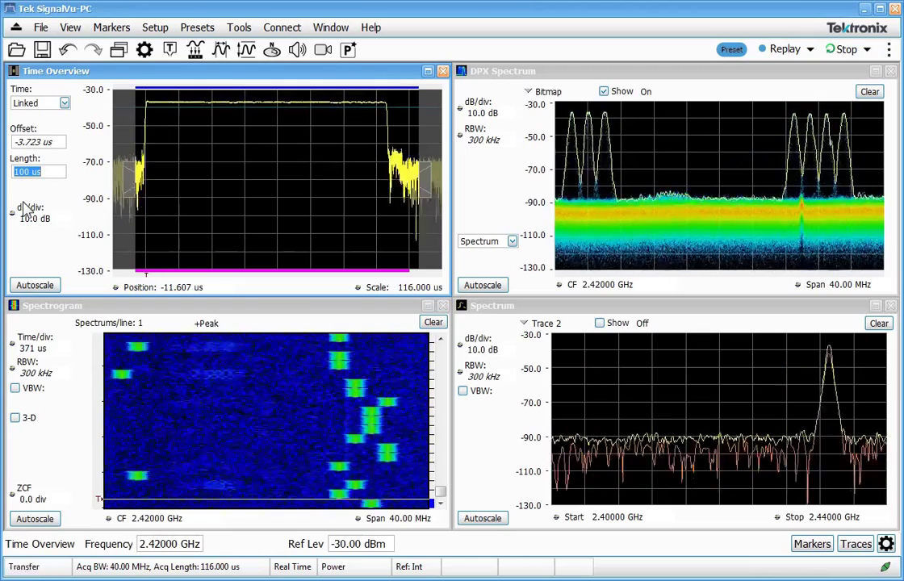
{"action": "type", "text": "200"}
{"action": "key", "text": "Return"}
{"action": "type", "text": "500"}
{"action": "key", "text": "Return"}
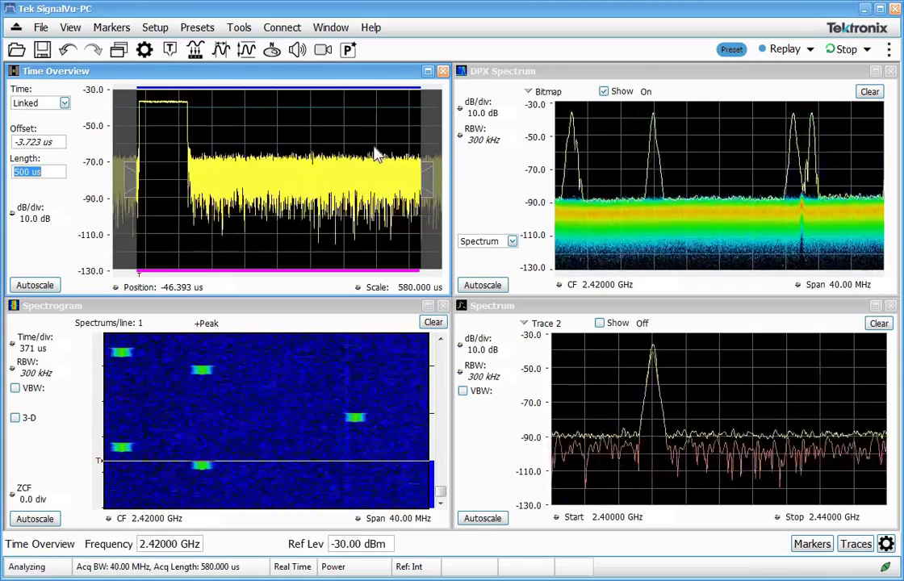
{"action": "left_click", "coordinate": [841, 49]}
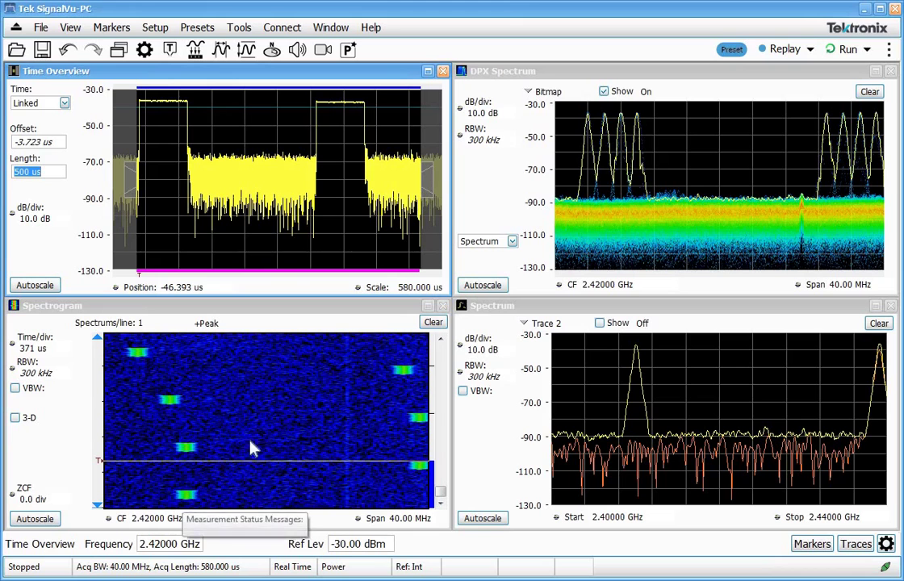
Add an MR marker to the Spectrogram and place it on the hop at 334.268 µs.
{"action": "right_click", "coordinate": [271, 393]}
{"action": "left_click", "coordinate": [323, 528]}
{"action": "mouse_move", "coordinate": [268, 460]}
{"action": "left_mouse_down"}
{"action": "mouse_move", "coordinate": [270, 438]}
{"action": "mouse_move", "coordinate": [273, 456]}
{"action": "mouse_move", "coordinate": [349, 521]}
{"action": "left_mouse_up"}
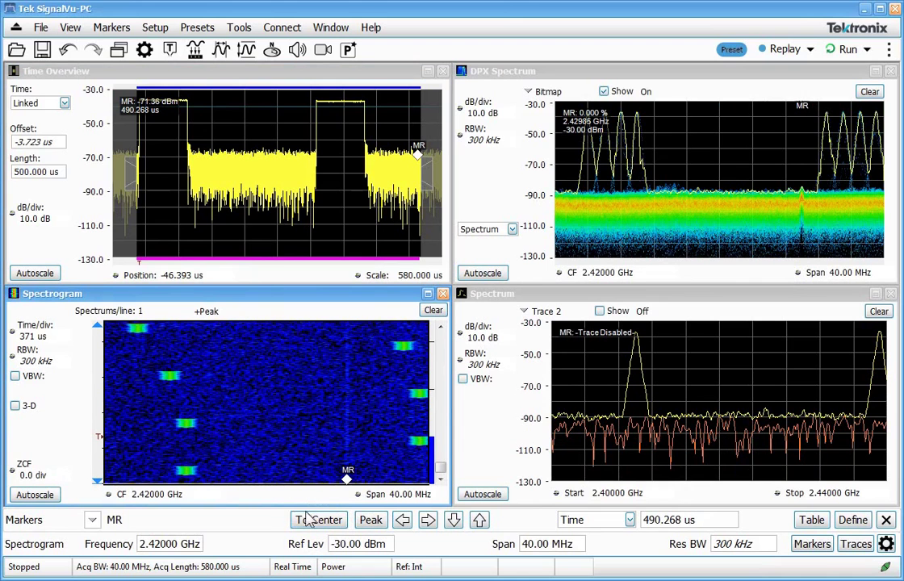
{"action": "left_click_drag", "start_coordinate": [346, 477], "coordinate": [346, 442]}
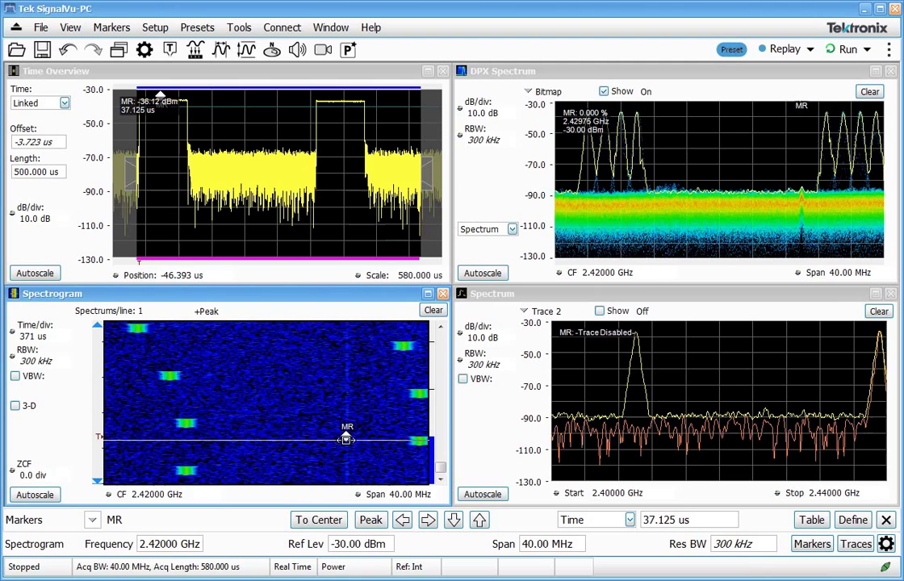
{"action": "mouse_move", "coordinate": [345, 440]}
{"action": "left_mouse_down"}
{"action": "mouse_move", "coordinate": [347, 325]}
{"action": "mouse_move", "coordinate": [332, 466]}
{"action": "left_mouse_up"}
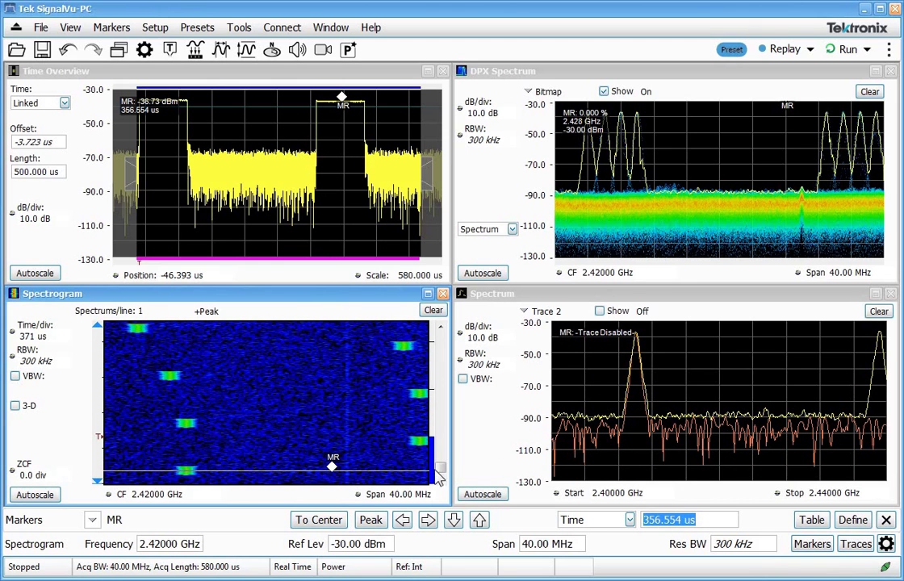
{"action": "left_click_drag", "start_coordinate": [333, 464], "coordinate": [333, 436]}
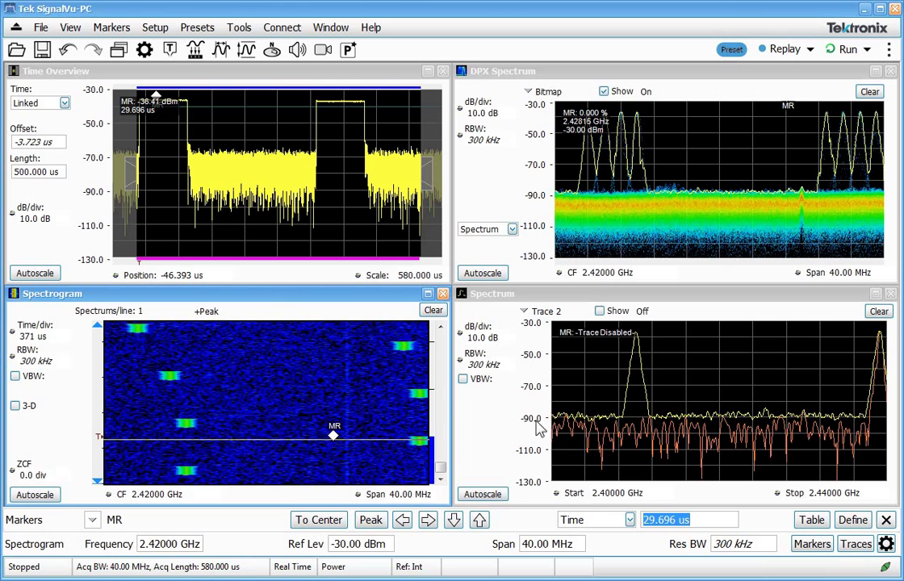
{"action": "left_click_drag", "start_coordinate": [333, 436], "coordinate": [329, 464]}
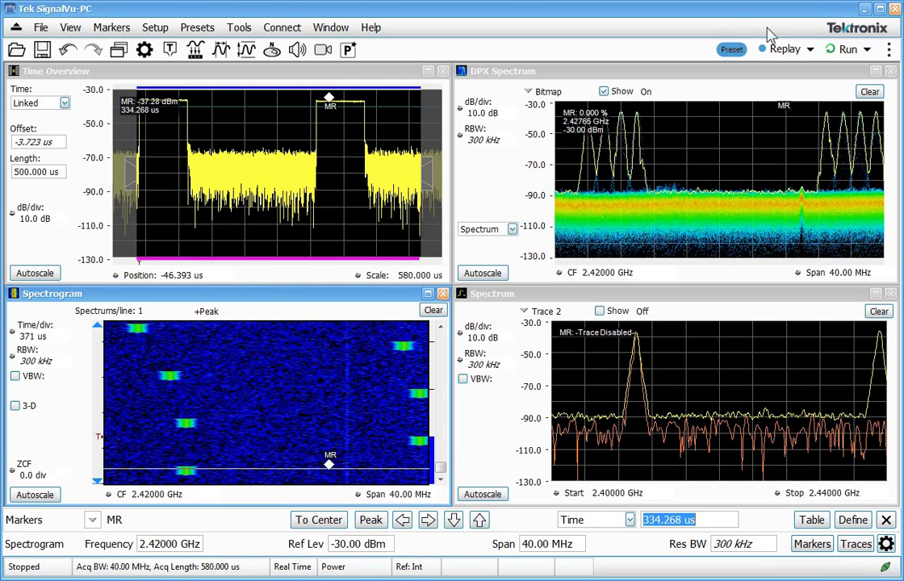
Resume acquisition and choose Frequency vs Time in Select Displays.
{"action": "left_click", "coordinate": [843, 50]}
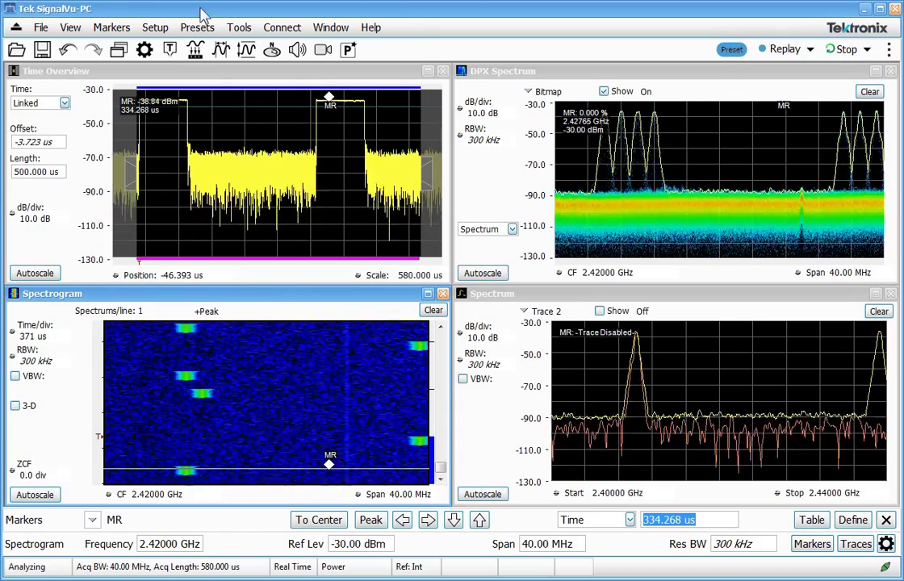
{"action": "left_click", "coordinate": [118, 50]}
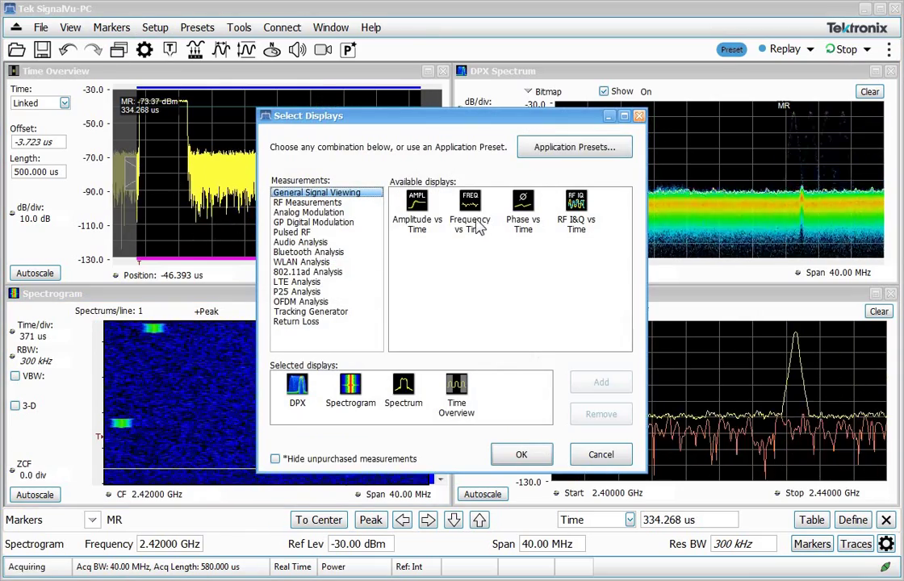
{"action": "left_click", "coordinate": [475, 220]}
{"action": "double_click", "coordinate": [475, 216]}
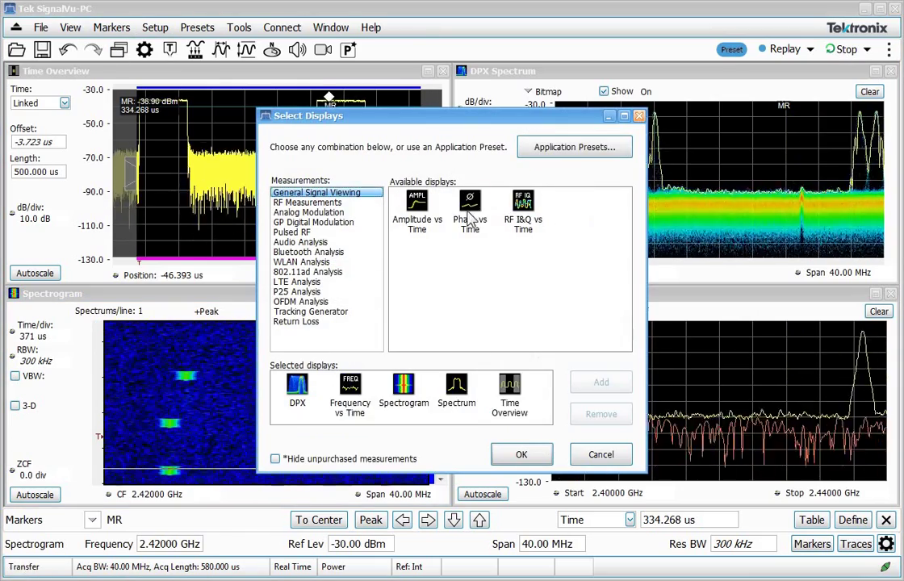
Confirm the selection so Frequency vs Time joins the other four displays.
{"action": "left_click", "coordinate": [522, 454]}
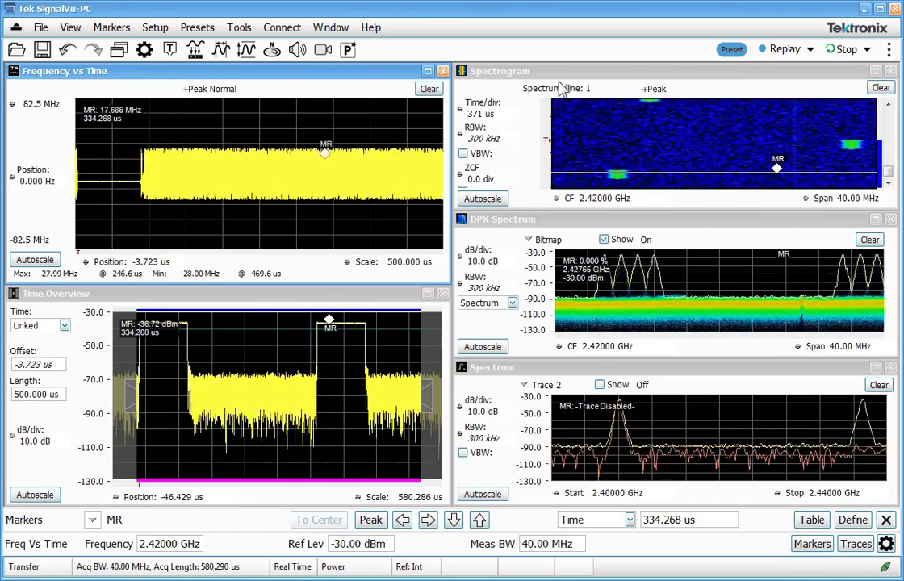
Stop acquisition and drag the MR marker to 394.357 µs in the gap between bursts.
{"action": "left_click", "coordinate": [849, 52]}
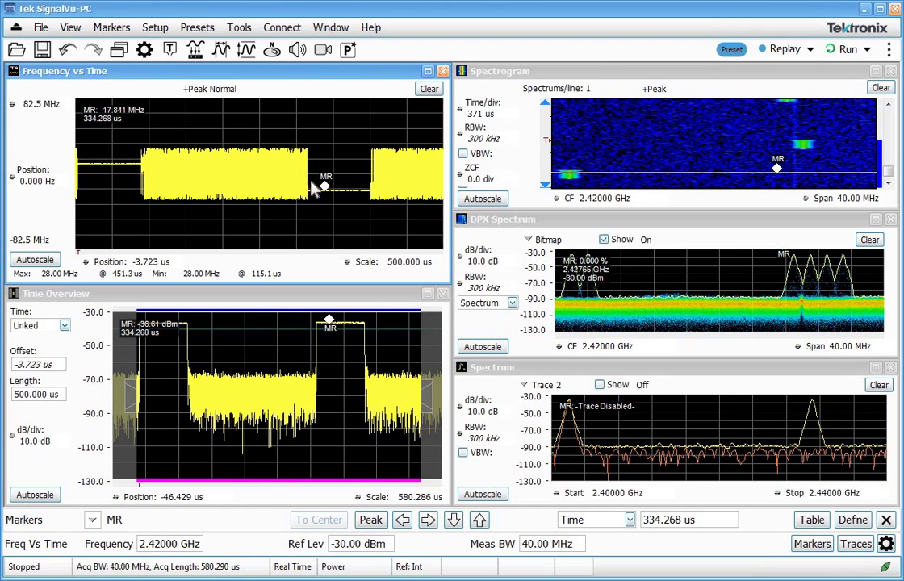
{"action": "mouse_move", "coordinate": [323, 182]}
{"action": "left_mouse_down"}
{"action": "mouse_move", "coordinate": [109, 179]}
{"action": "mouse_move", "coordinate": [311, 190]}
{"action": "mouse_move", "coordinate": [351, 204]}
{"action": "mouse_move", "coordinate": [262, 200]}
{"action": "mouse_move", "coordinate": [341, 211]}
{"action": "mouse_move", "coordinate": [364, 210]}
{"action": "mouse_move", "coordinate": [361, 199]}
{"action": "left_mouse_up"}
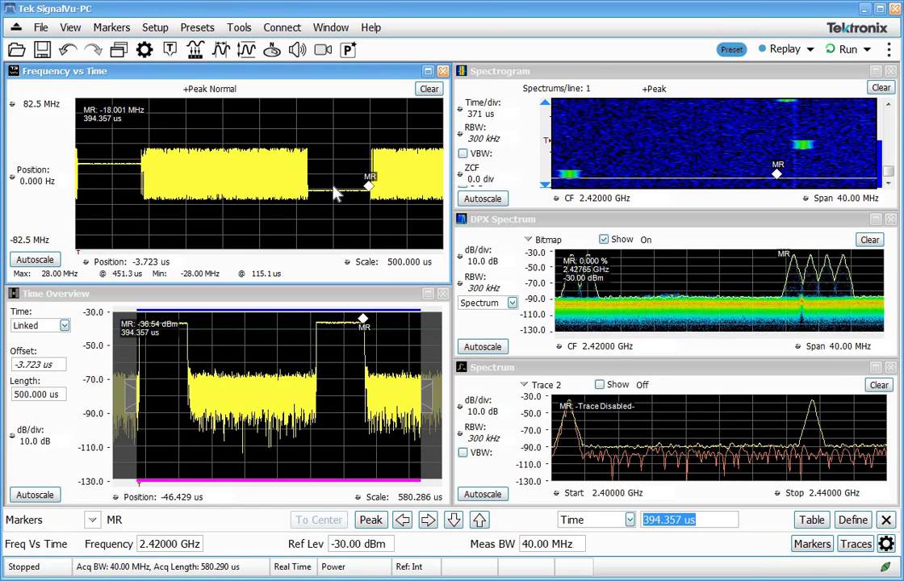
Zoom the Frequency vs Time vertical axis to about -14.8 to -20.4 MHz around the gap.
{"action": "right_click", "coordinate": [321, 192]}
{"action": "left_click", "coordinate": [359, 215]}
{"action": "left_click_drag", "start_coordinate": [323, 184], "coordinate": [353, 185]}
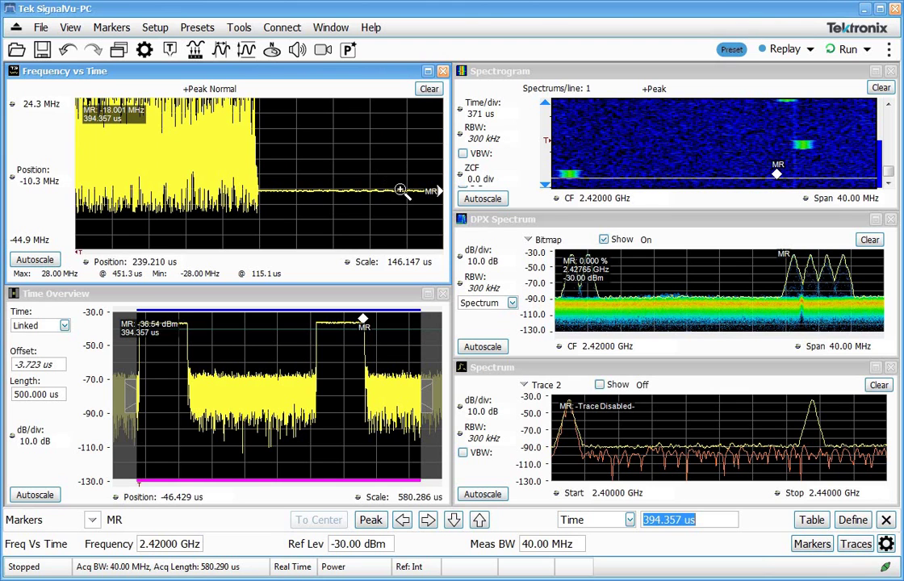
{"action": "left_click_drag", "start_coordinate": [413, 191], "coordinate": [400, 131]}
{"action": "mouse_move", "coordinate": [396, 194]}
{"action": "left_mouse_down"}
{"action": "mouse_move", "coordinate": [396, 148]}
{"action": "mouse_move", "coordinate": [268, 155]}
{"action": "mouse_move", "coordinate": [299, 149]}
{"action": "mouse_move", "coordinate": [177, 197]}
{"action": "left_mouse_up"}
{"action": "right_click", "coordinate": [394, 150]}
{"action": "left_click", "coordinate": [421, 187]}
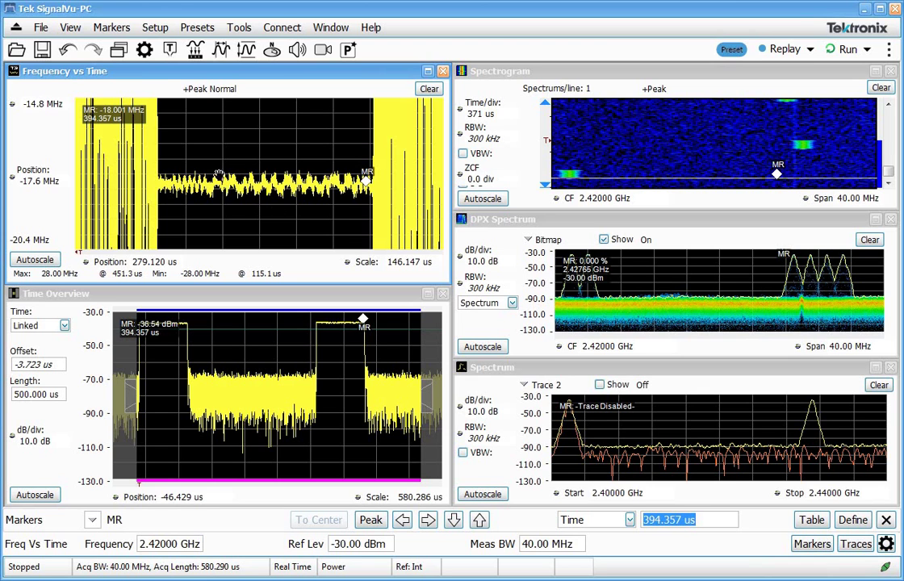
Unlink the Frequency vs Time measurement bandwidth from the span and set it to 2.000 MHz.
{"action": "left_click", "coordinate": [144, 49]}
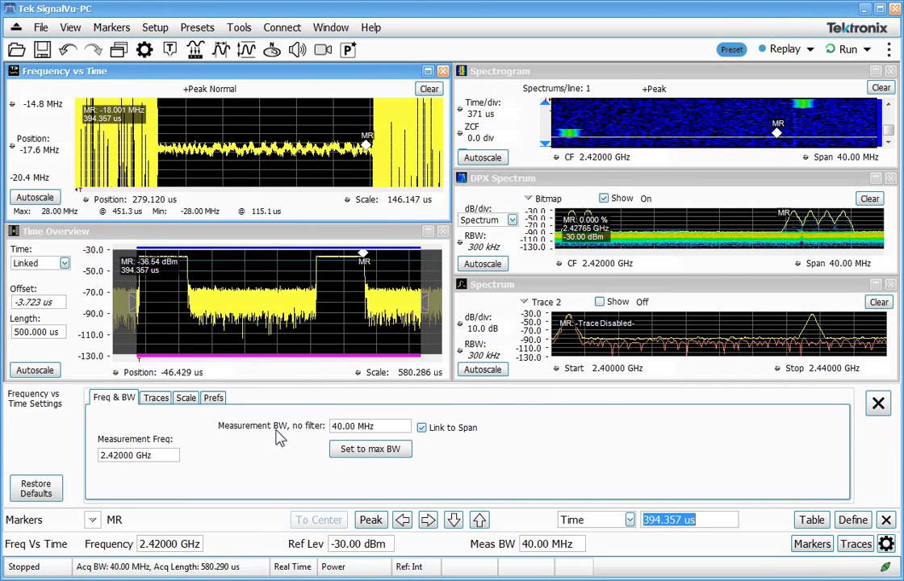
{"action": "left_click", "coordinate": [422, 428]}
{"action": "left_click", "coordinate": [393, 428]}
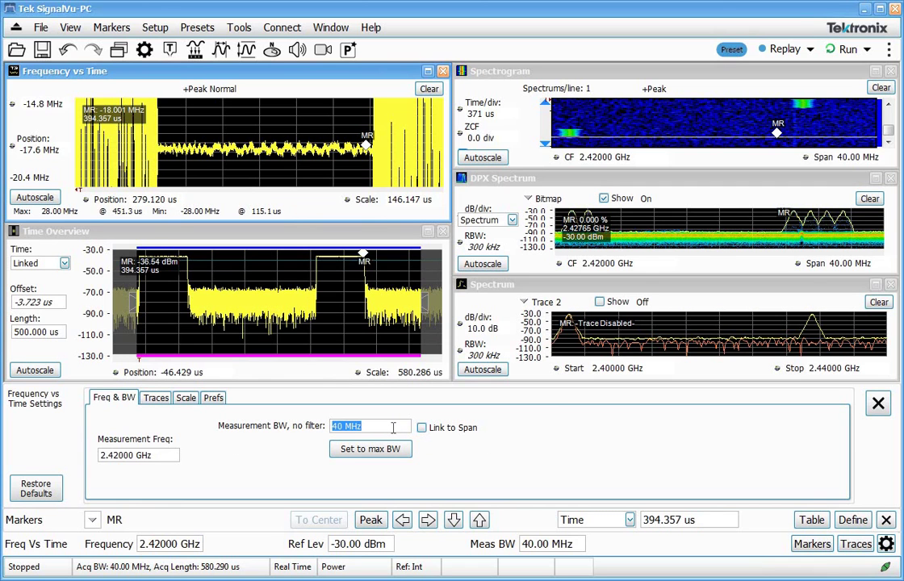
{"action": "scroll", "coordinate": [393, 427], "scroll_direction": "down", "scroll_amount": 3}
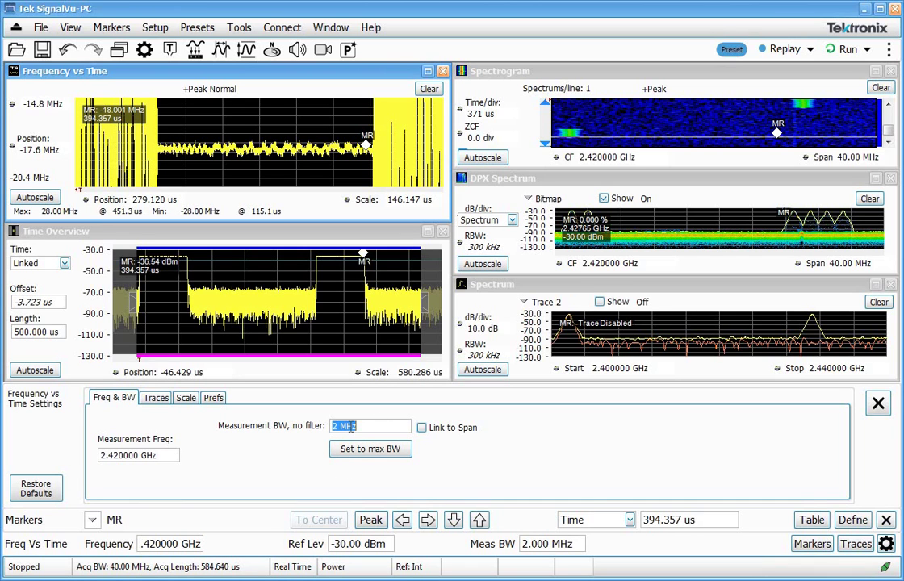
{"action": "left_click", "coordinate": [878, 404]}
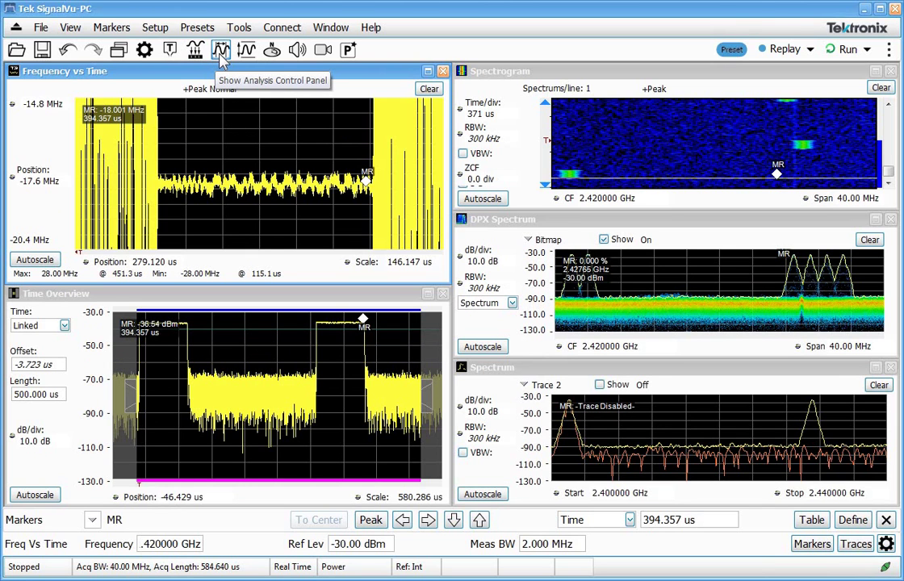
Uncheck Lock Center Frequency so spectrum displays stop following the 2.420 GHz measurement frequency.
{"action": "left_click", "coordinate": [221, 51]}
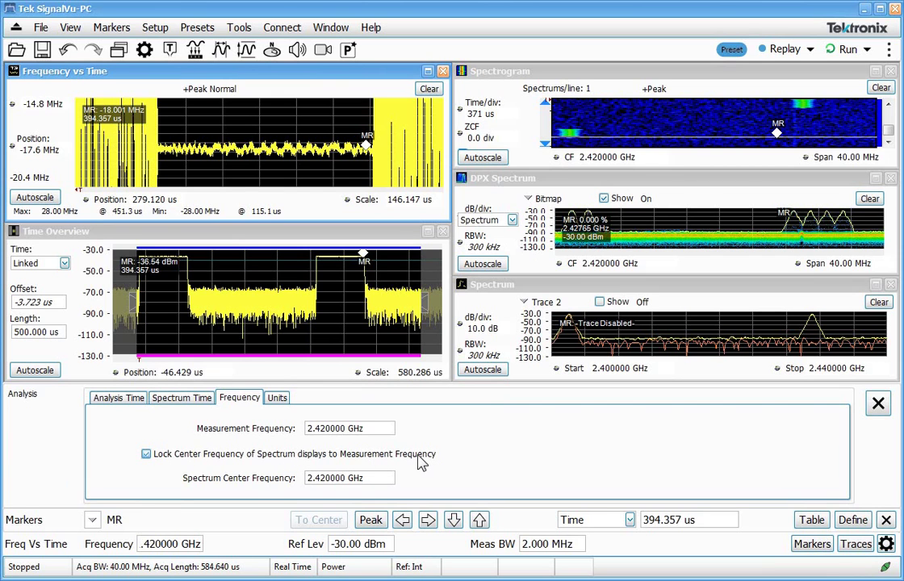
{"action": "left_click", "coordinate": [146, 455]}
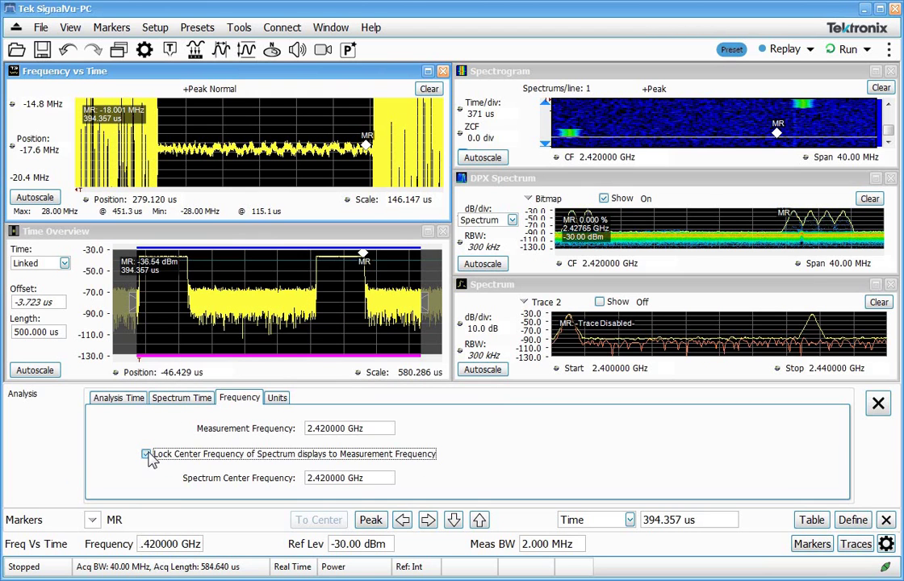
{"action": "left_click", "coordinate": [878, 403]}
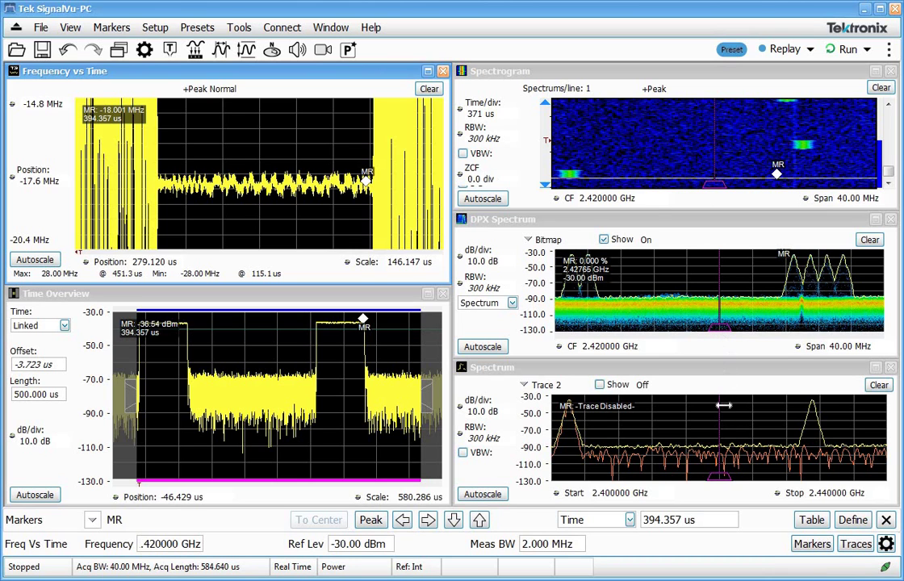
Move the measurement band onto the lowest hop at 2.402194 GHz and replay the acquisition.
{"action": "left_click_drag", "start_coordinate": [721, 417], "coordinate": [742, 420]}
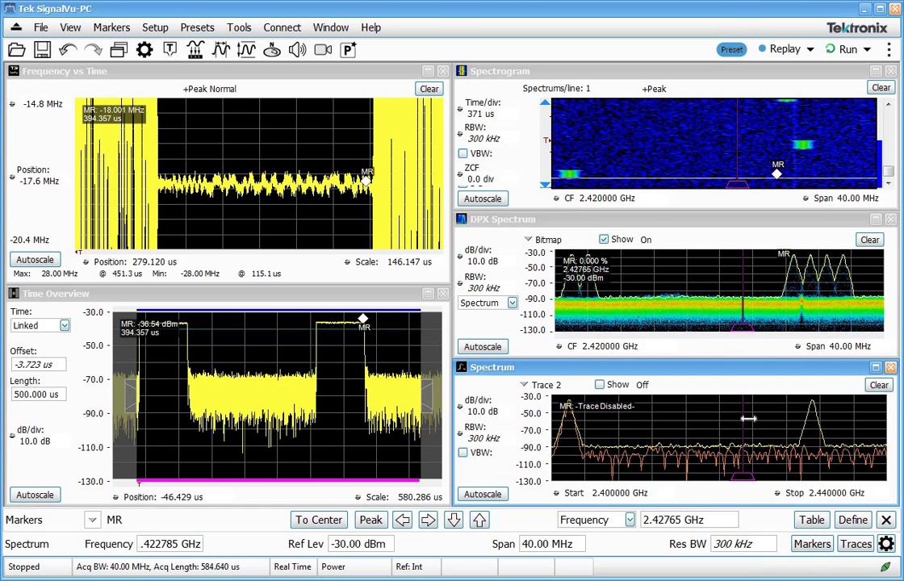
{"action": "mouse_move", "coordinate": [790, 417]}
{"action": "left_mouse_down"}
{"action": "mouse_move", "coordinate": [813, 416]}
{"action": "mouse_move", "coordinate": [569, 420]}
{"action": "left_mouse_up"}
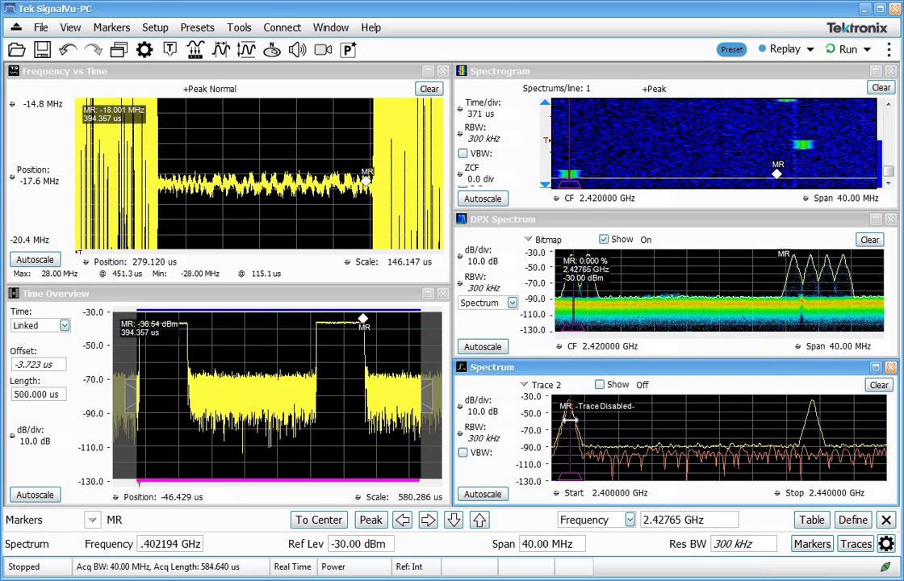
{"action": "left_click", "coordinate": [781, 51]}
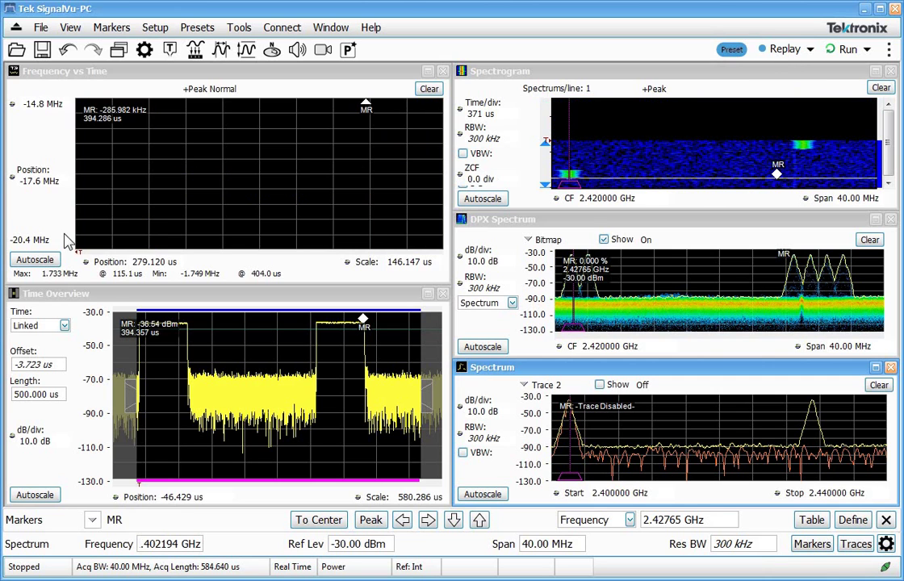
Autoscale Frequency vs Time and zoom to 120.857 µs by 615 to -708 kHz.
{"action": "left_click", "coordinate": [48, 263]}
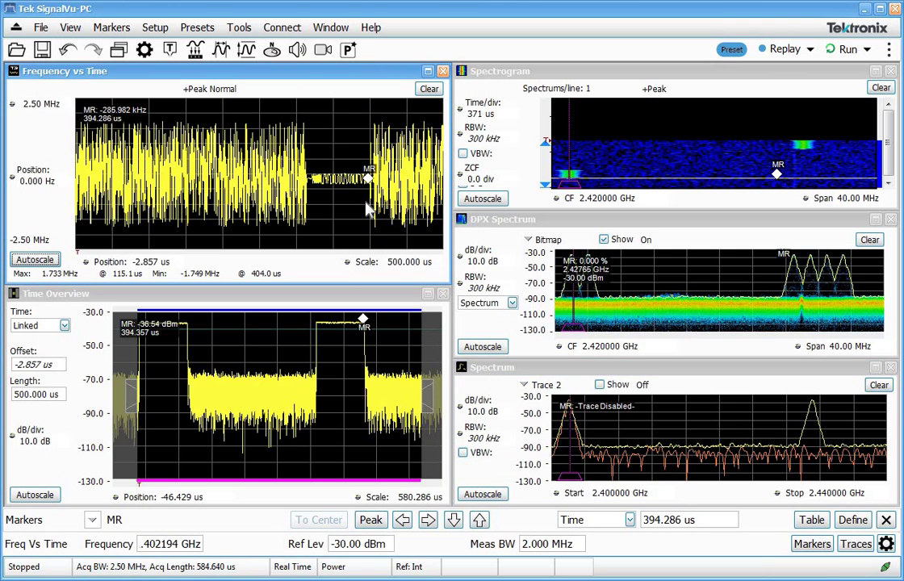
{"action": "right_click", "coordinate": [367, 202]}
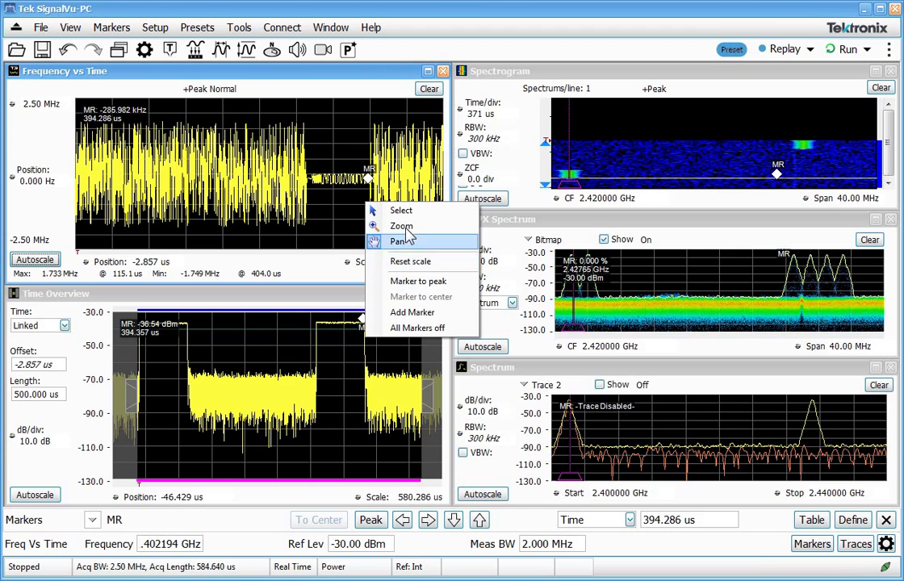
{"action": "left_click", "coordinate": [395, 241]}
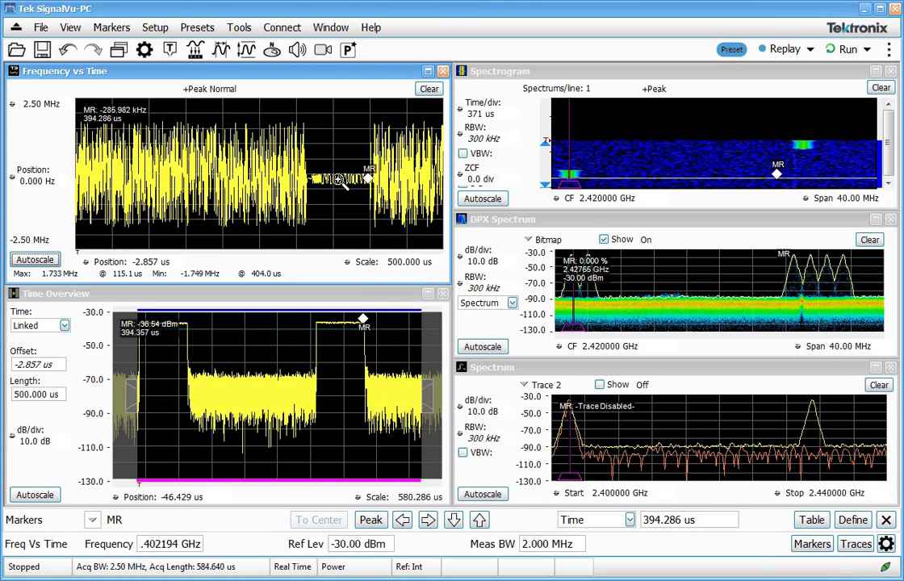
{"action": "mouse_move", "coordinate": [339, 179]}
{"action": "left_mouse_down"}
{"action": "mouse_move", "coordinate": [347, 125]}
{"action": "mouse_move", "coordinate": [335, 100]}
{"action": "mouse_move", "coordinate": [365, 139]}
{"action": "mouse_move", "coordinate": [426, 142]}
{"action": "mouse_move", "coordinate": [332, 164]}
{"action": "left_mouse_up"}
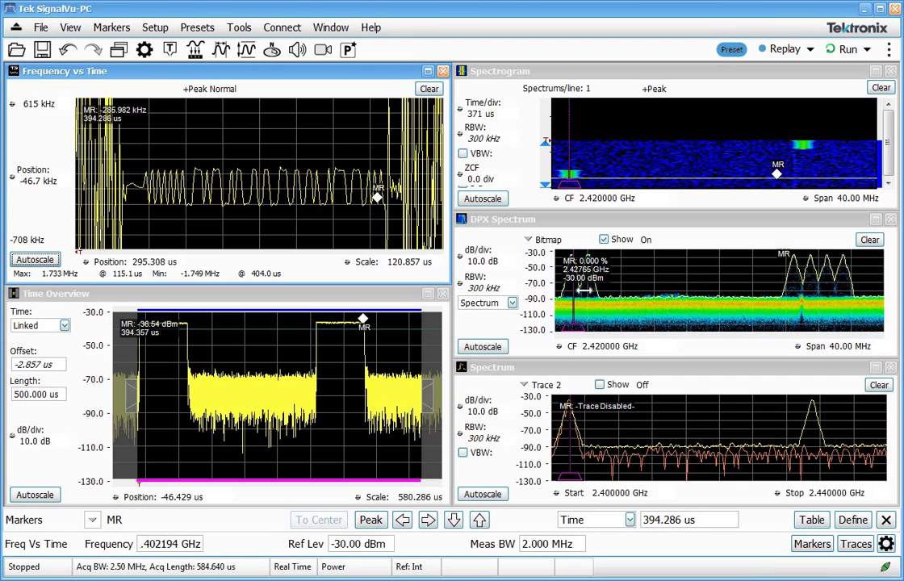
Shift the measurement band to the 2.43 GHz hop, replay, and zoom to 77.062 µs span.
{"action": "left_click_drag", "start_coordinate": [573, 296], "coordinate": [811, 299]}
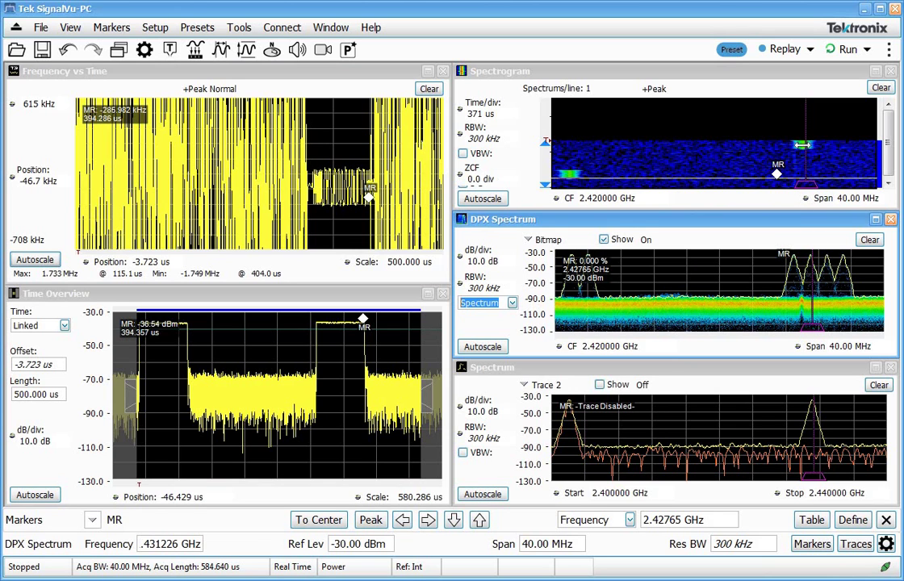
{"action": "left_click", "coordinate": [780, 51]}
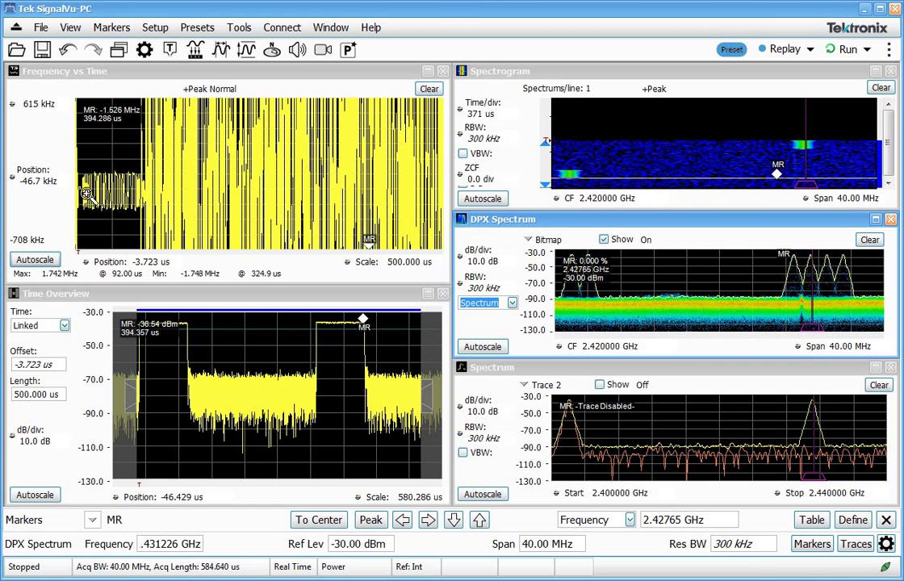
{"action": "scroll", "coordinate": [85, 196], "scroll_direction": "up", "scroll_amount": 5}
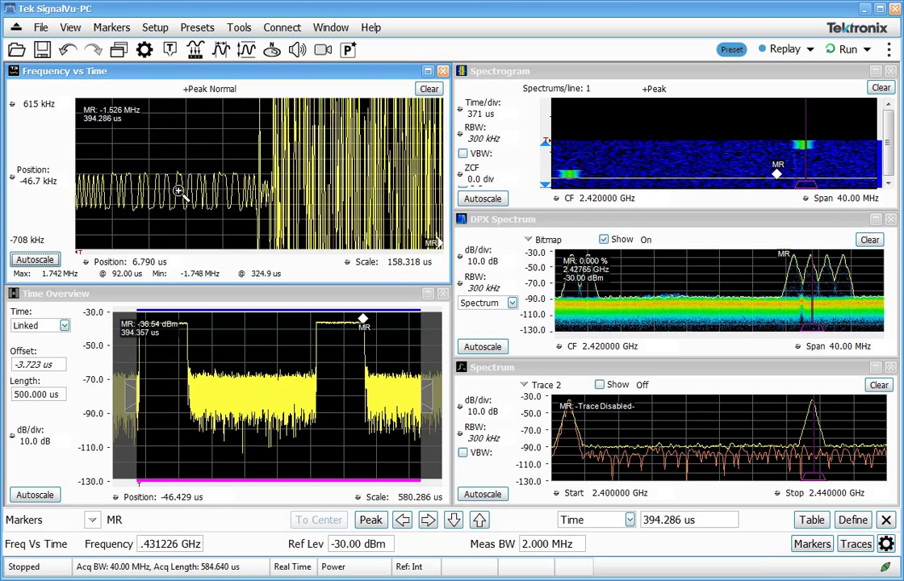
{"action": "scroll", "coordinate": [179, 192], "scroll_direction": "up", "scroll_amount": 3}
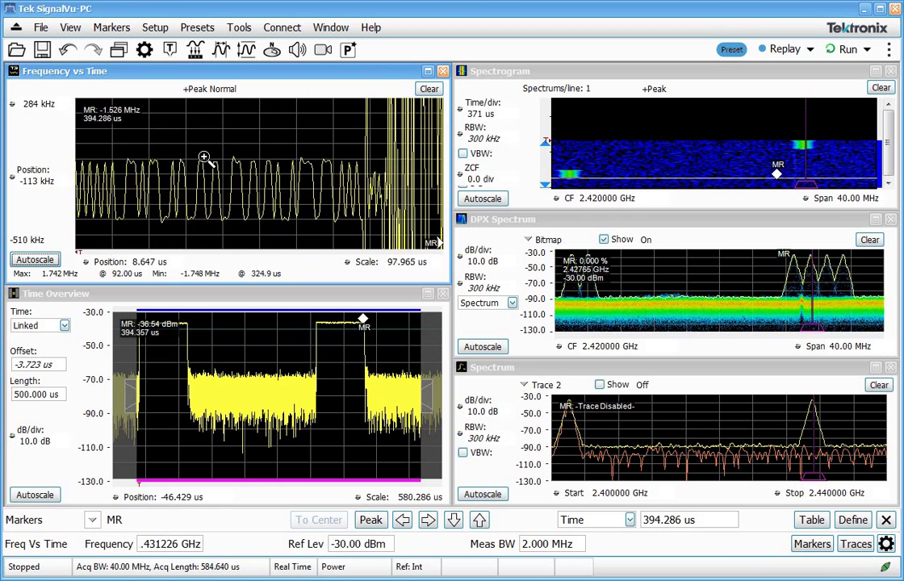
{"action": "scroll", "coordinate": [209, 158], "scroll_direction": "up", "scroll_amount": 2}
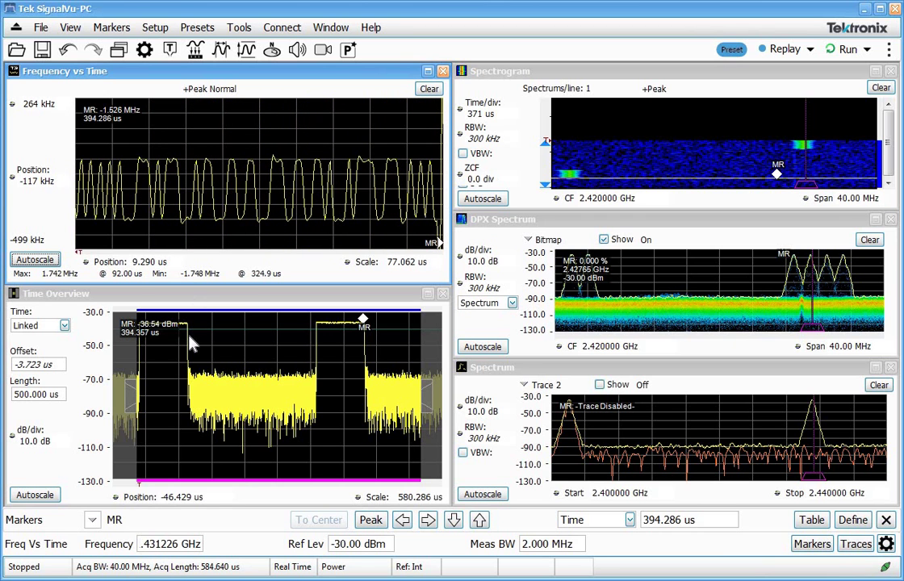
Place the MR marker at 55.911 µs on the first burst's start.
{"action": "left_click_drag", "start_coordinate": [363, 319], "coordinate": [349, 319]}
{"action": "mouse_move", "coordinate": [284, 310]}
{"action": "left_mouse_down"}
{"action": "mouse_move", "coordinate": [150, 316]}
{"action": "mouse_move", "coordinate": [171, 320]}
{"action": "left_mouse_up"}
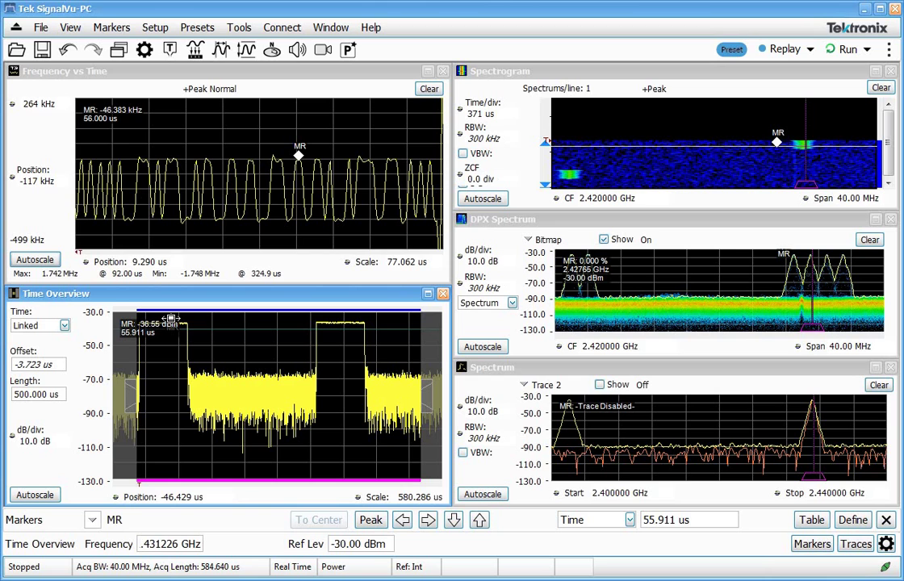